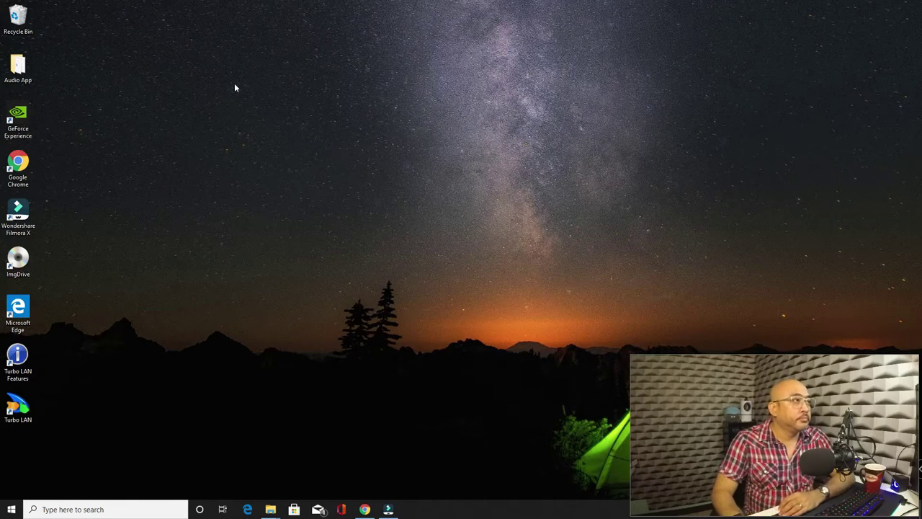
# Open the Audio App folder on the desktop to reach the EqualizerAPO64-1.2.1 installer
pyautogui.doubleClick(18, 67)
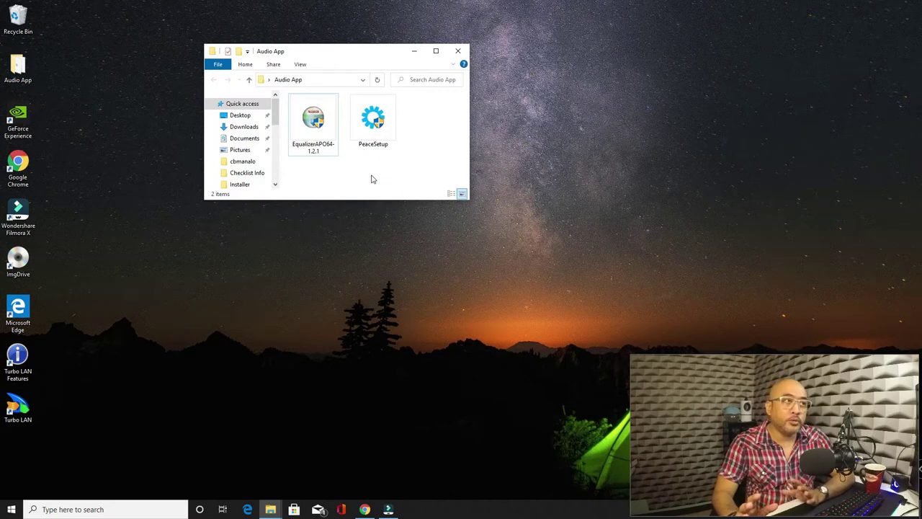
pyautogui.click(309, 134)
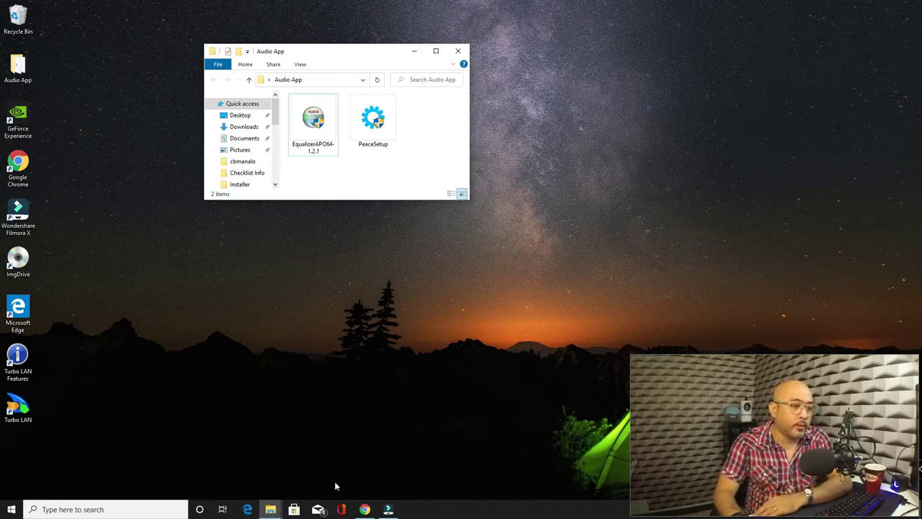
# Switch to Chrome, view the SourceForge download pages for Equalizer APO and Peace Equalizer from the open search results, and minimize the browser
pyautogui.click(362, 510)
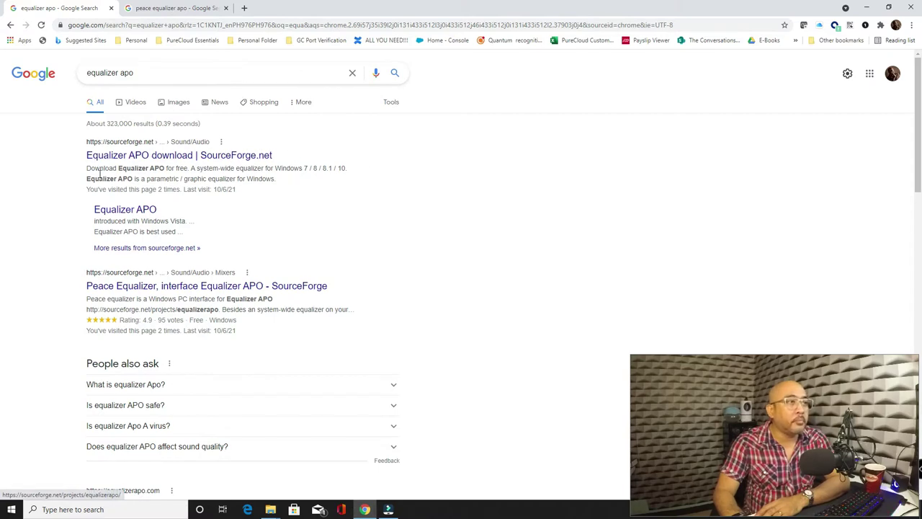
pyautogui.click(130, 159)
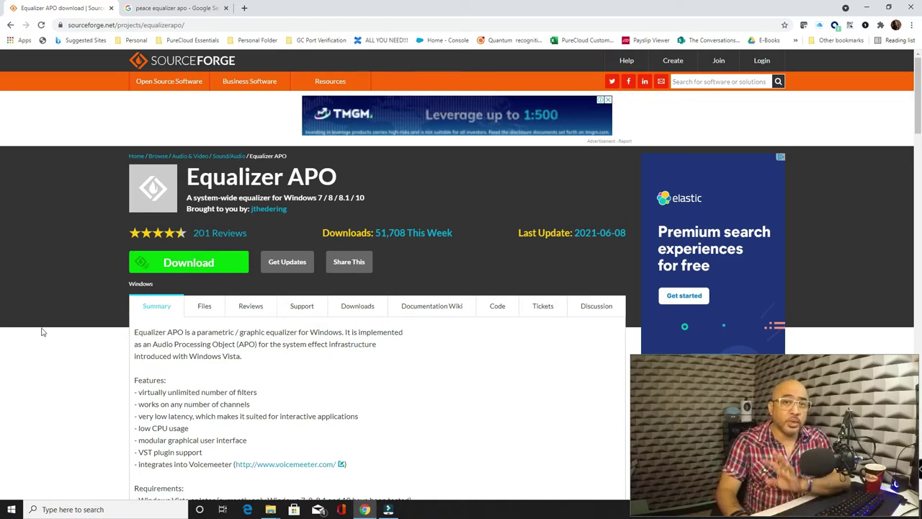
pyautogui.click(162, 8)
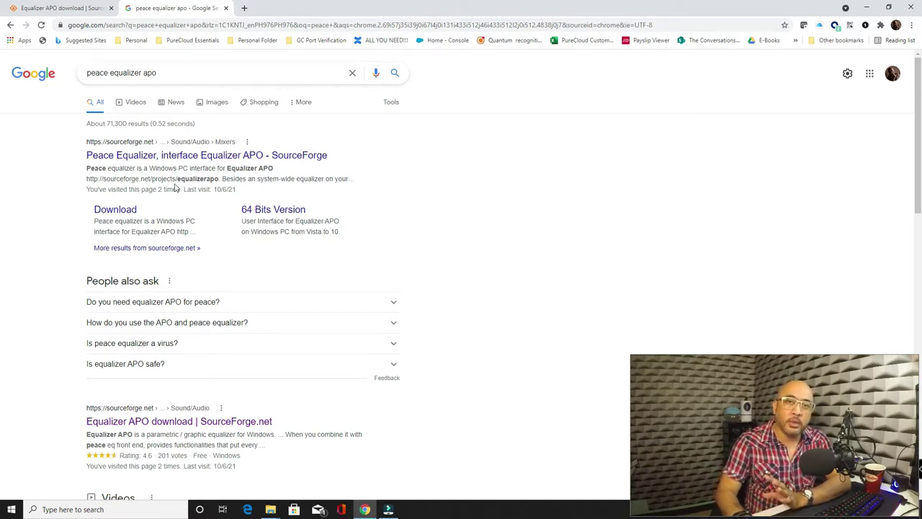
pyautogui.click(94, 157)
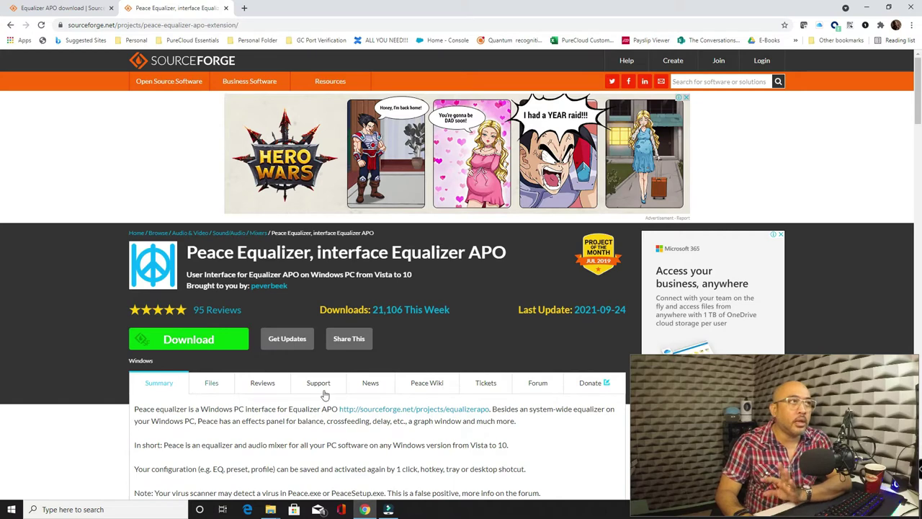
pyautogui.click(867, 7)
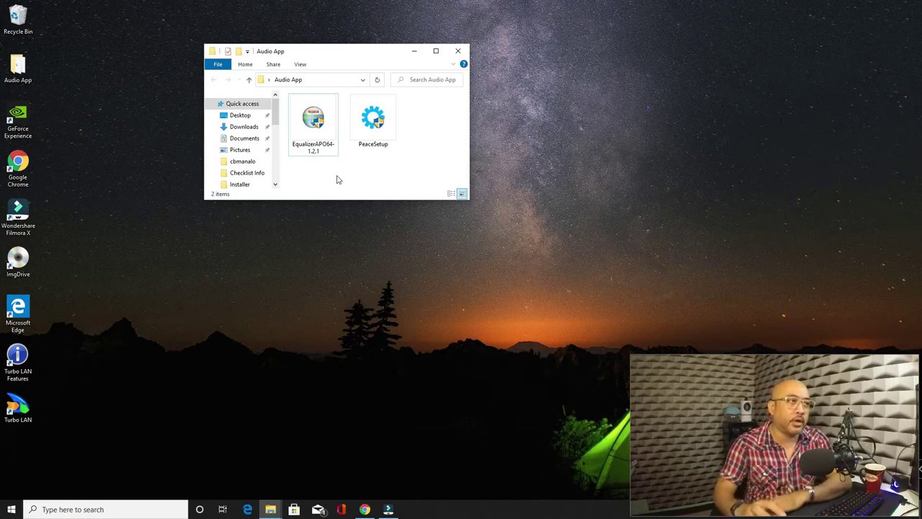
# Run the EqualizerAPO64-1.2.1 installer as administrator, accept the license and install with the default destination and Start menu folders
pyautogui.click(305, 134)
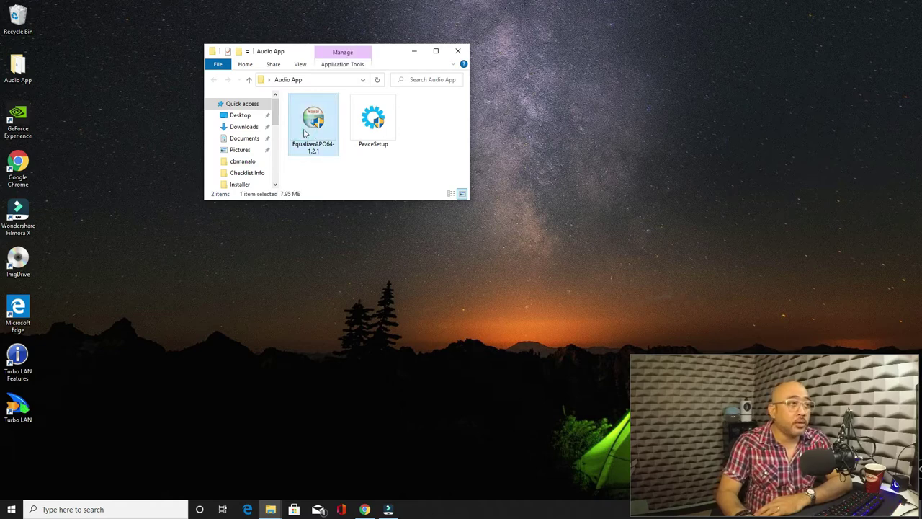
pyautogui.rightClick(304, 131)
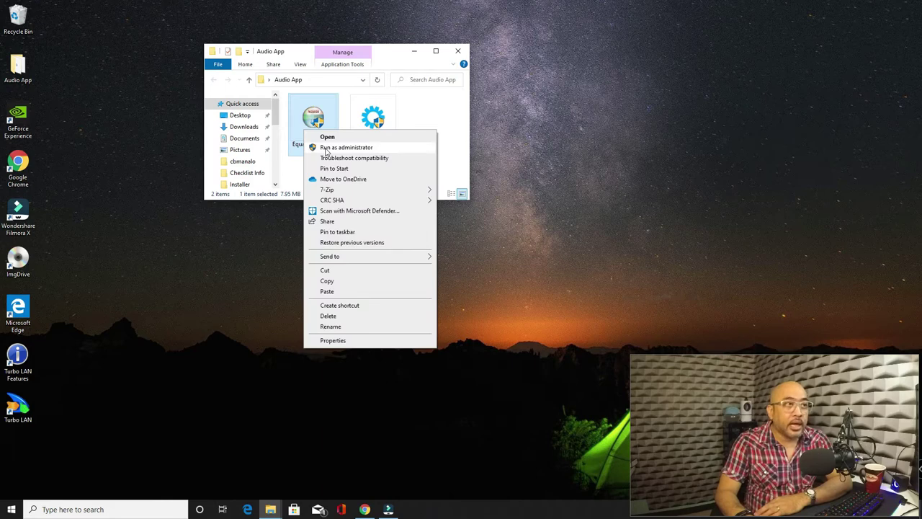
pyautogui.click(326, 148)
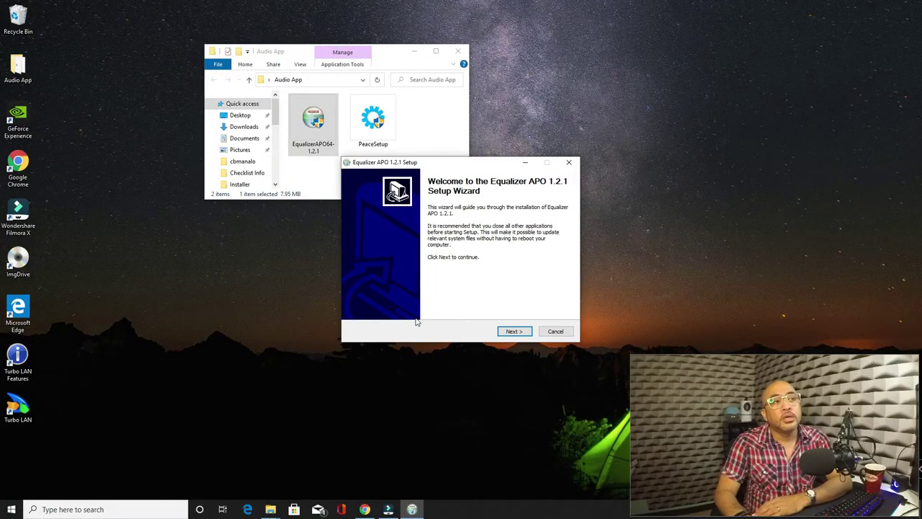
pyautogui.click(509, 333)
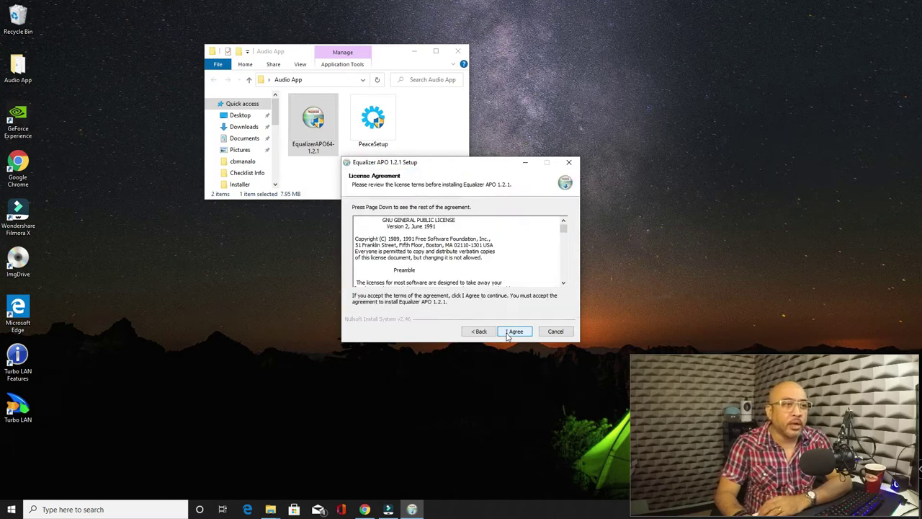
pyautogui.click(512, 335)
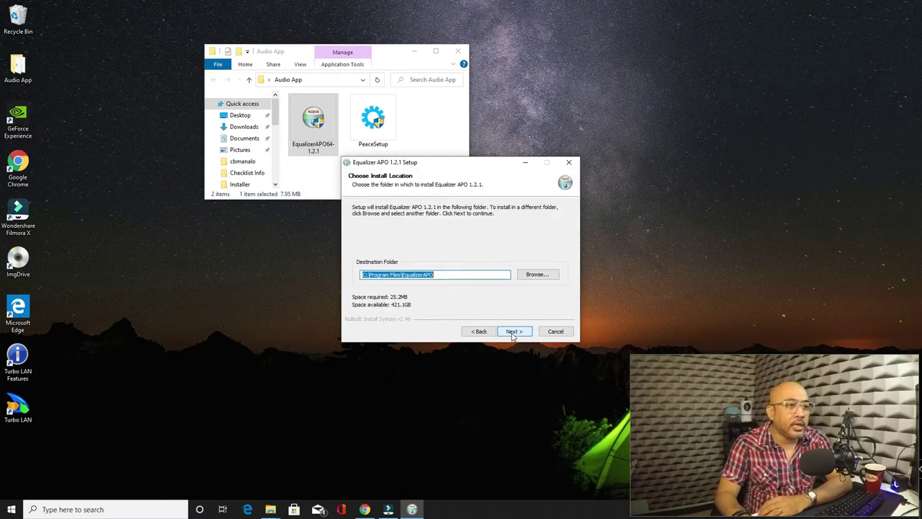
pyautogui.click(513, 333)
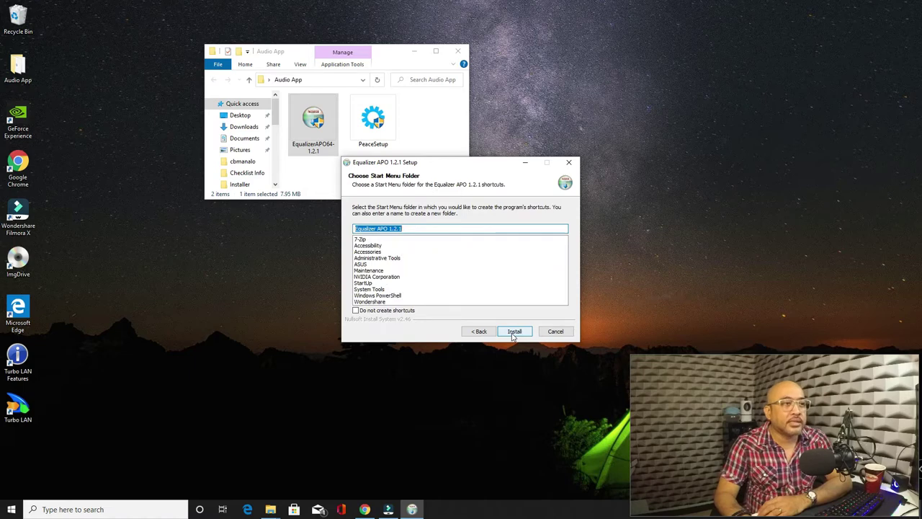
pyautogui.click(512, 332)
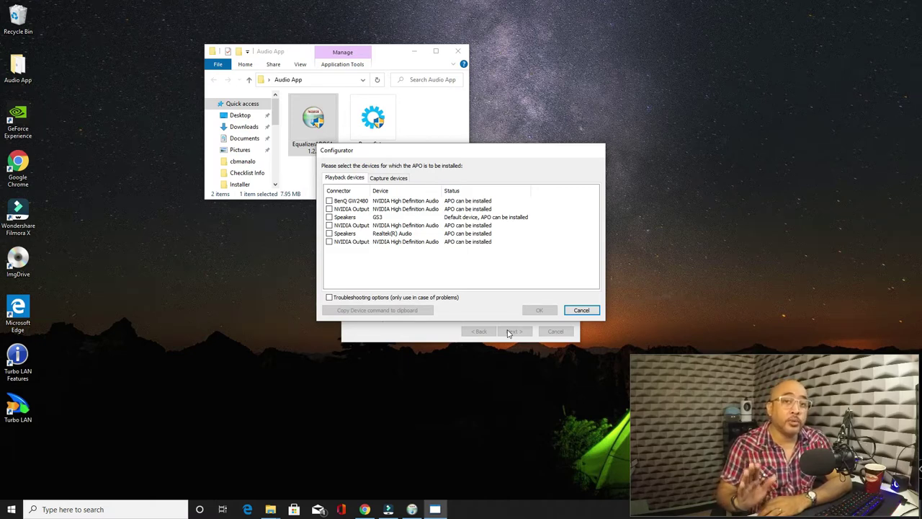
# Select the GS3 Microphone capture device for APO installation in the Configurator and confirm the selection
pyautogui.click(392, 178)
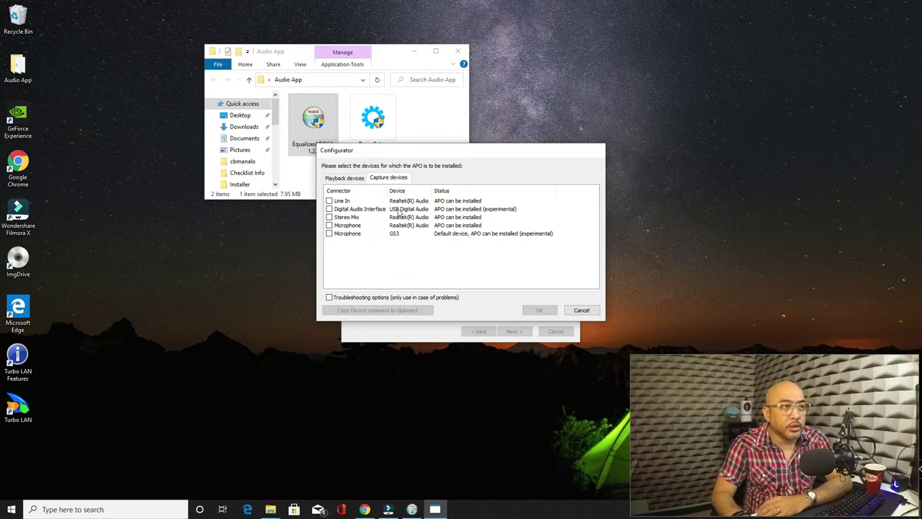
pyautogui.click(330, 235)
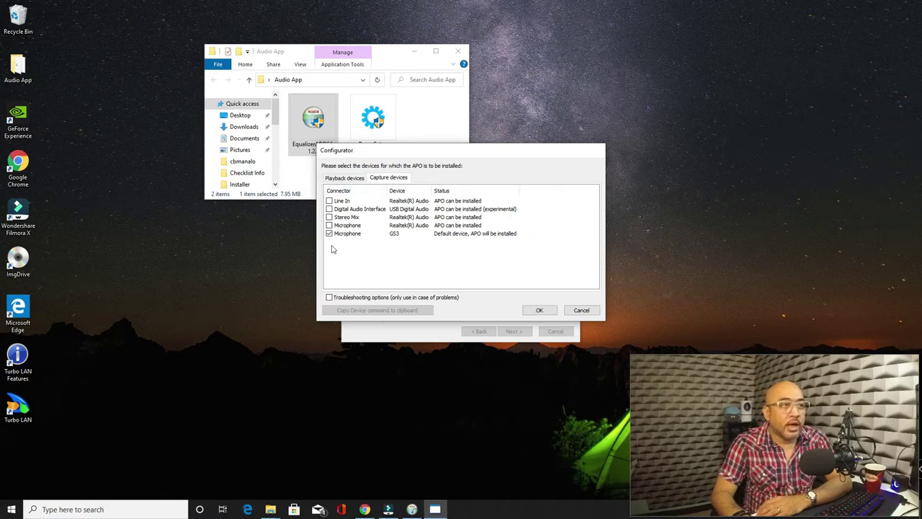
pyautogui.click(534, 311)
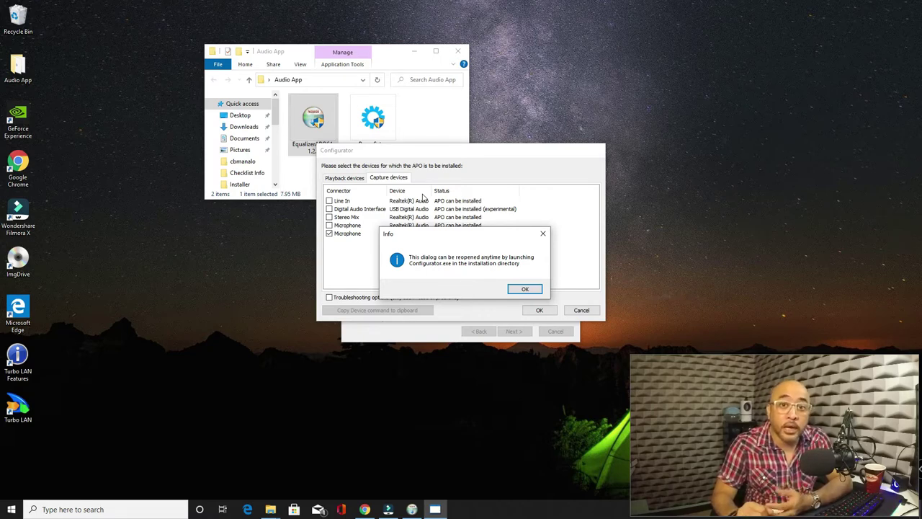
pyautogui.click(524, 290)
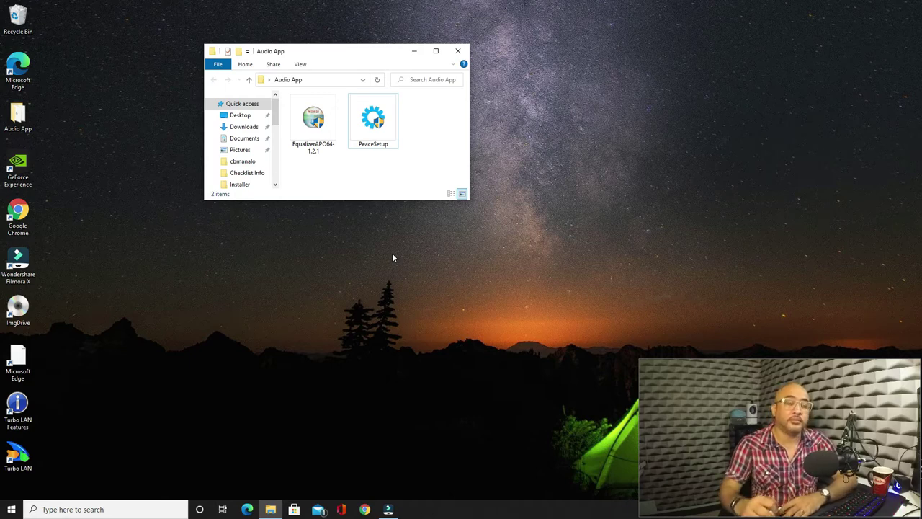
# Run PeaceSetup as administrator to install Peace version 1.6.0.5, and close the setup tool and the Audio App folder
pyautogui.click(362, 132)
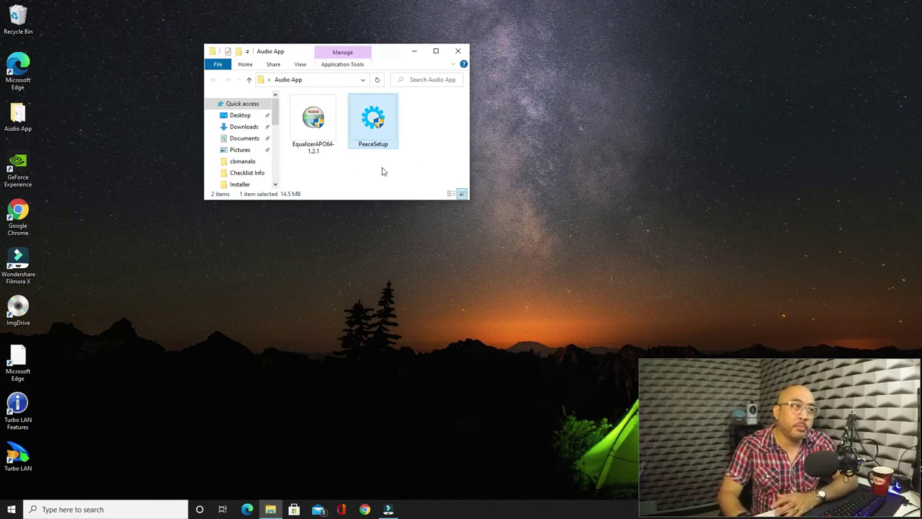
pyautogui.rightClick(384, 135)
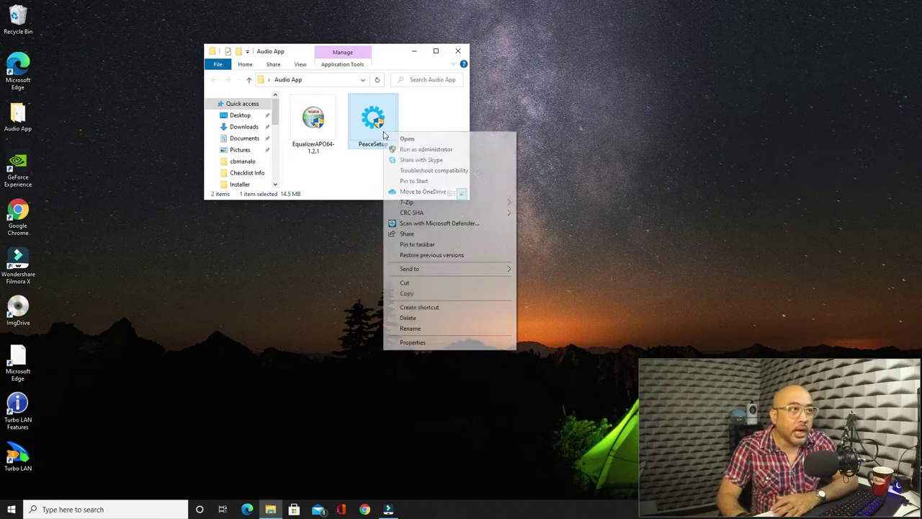
pyautogui.click(425, 149)
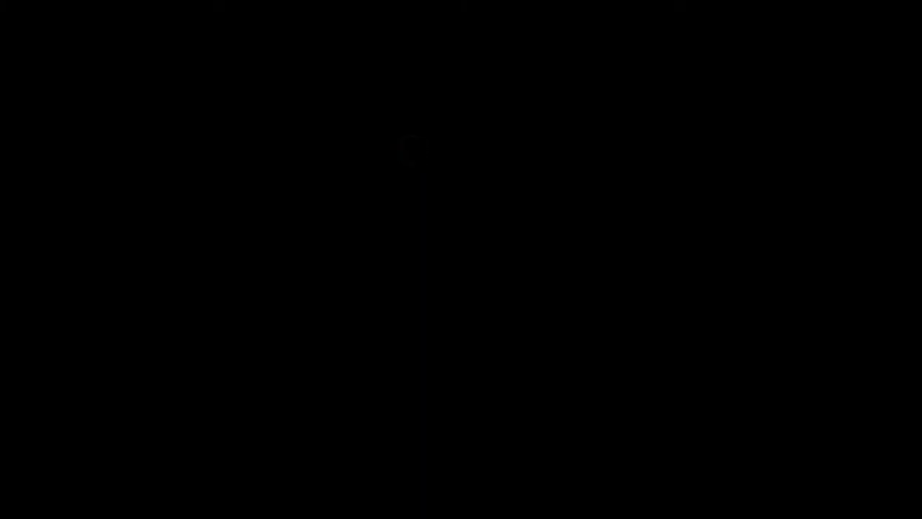
pyautogui.click(426, 327)
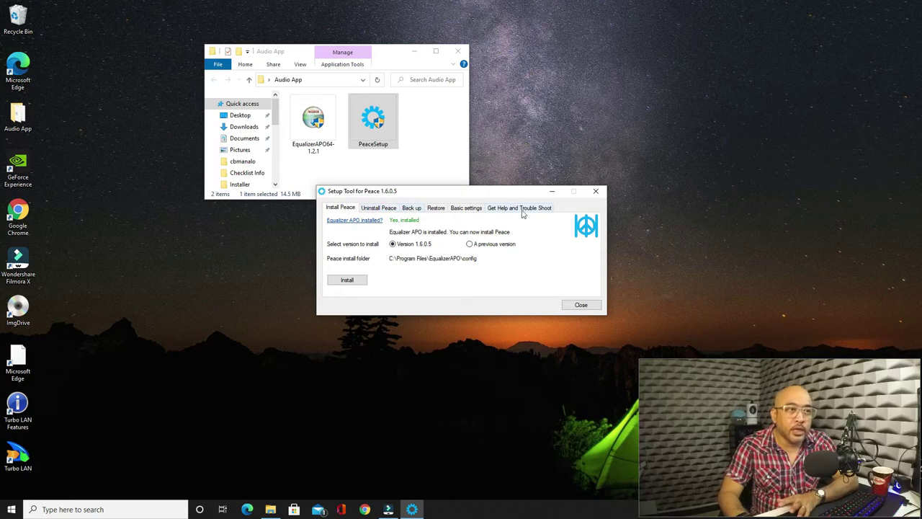
pyautogui.click(353, 281)
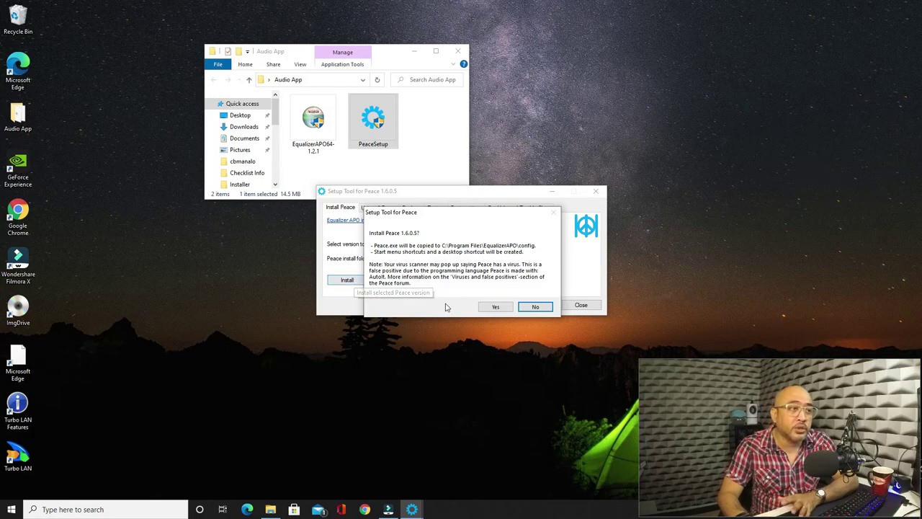
pyautogui.click(495, 308)
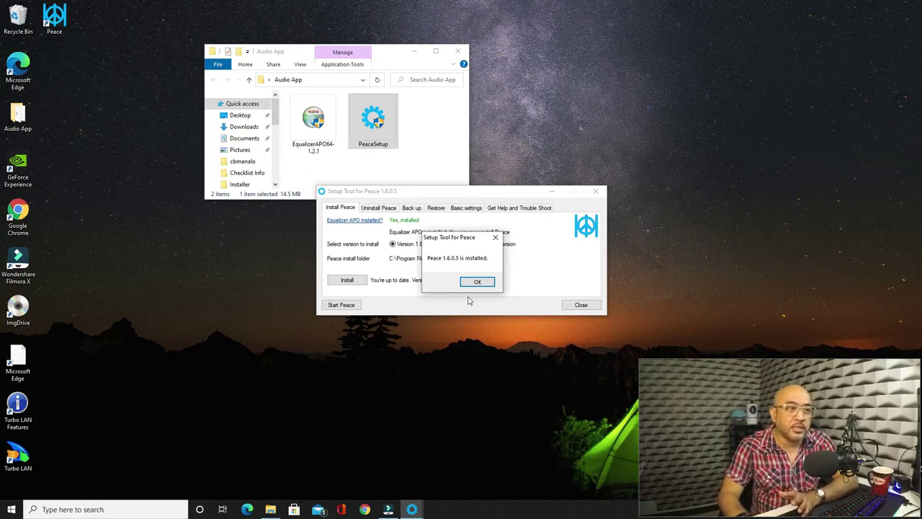
pyautogui.click(477, 282)
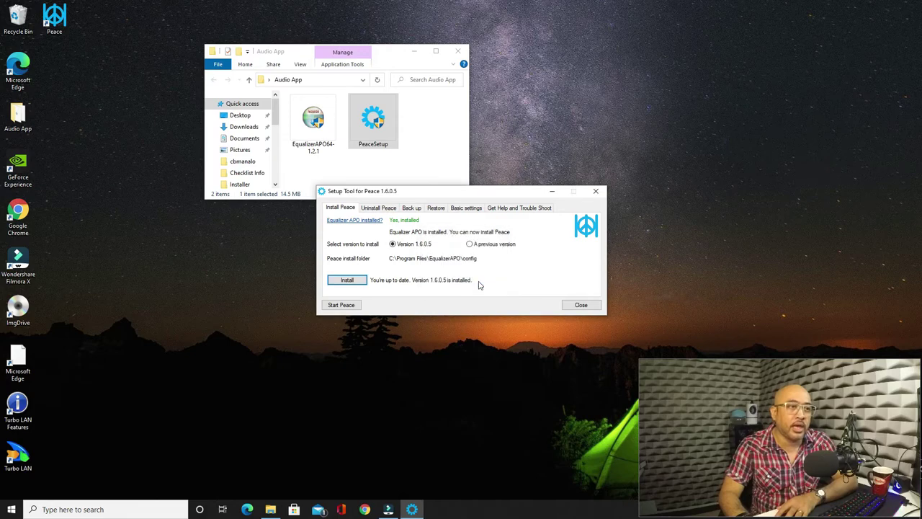
pyautogui.click(581, 304)
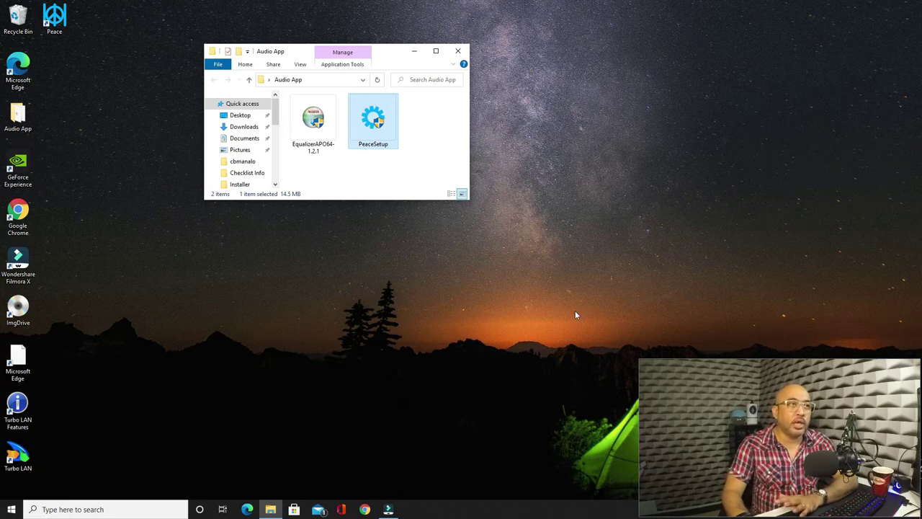
pyautogui.click(460, 52)
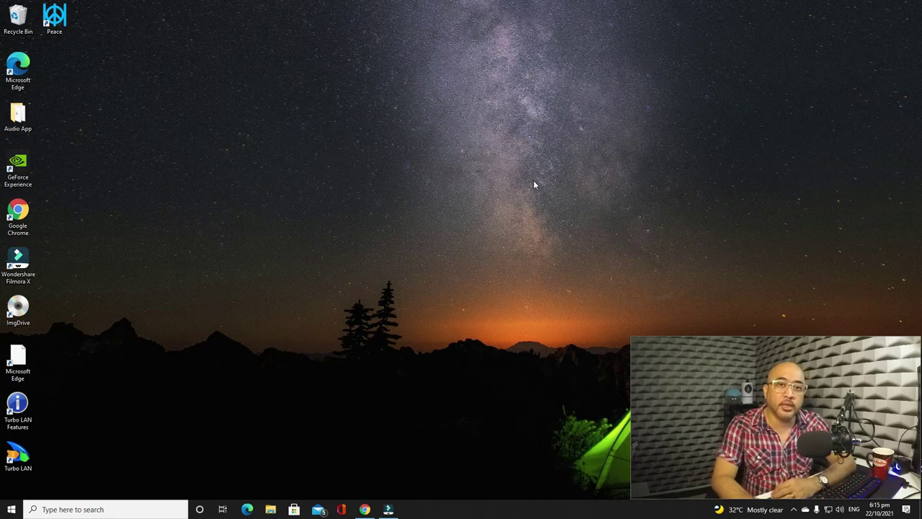
# Open the Equalizer APO 1.2.1 Configurator, check which playback and capture devices have the APO installed, and close it
pyautogui.click(11, 508)
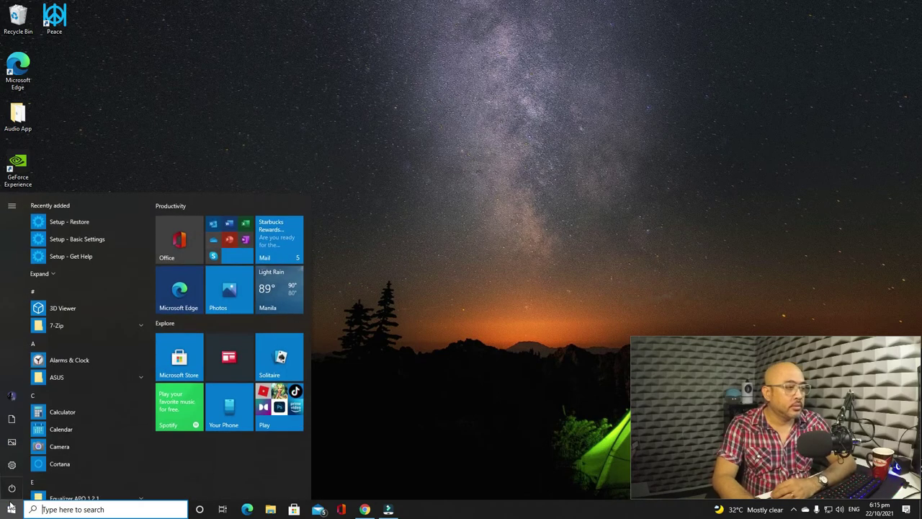
pyautogui.scroll(-3, 77, 391)
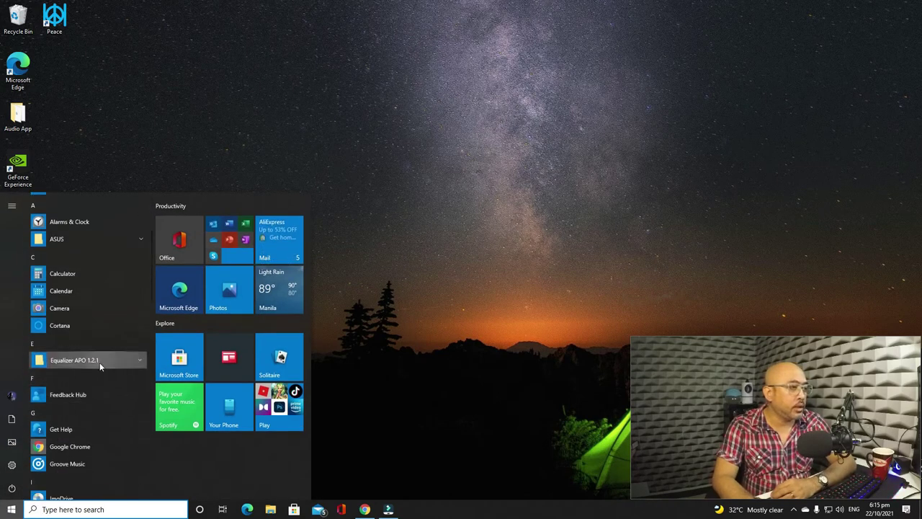
pyautogui.click(100, 360)
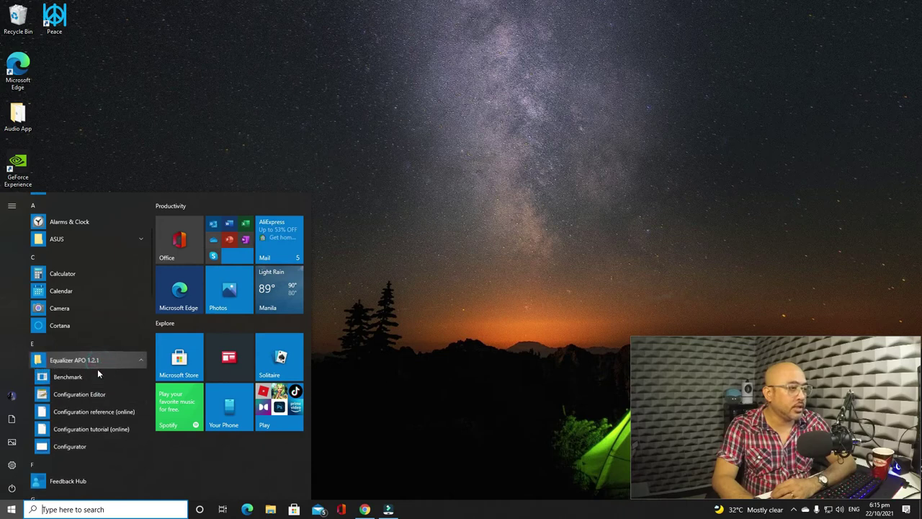
pyautogui.click(95, 445)
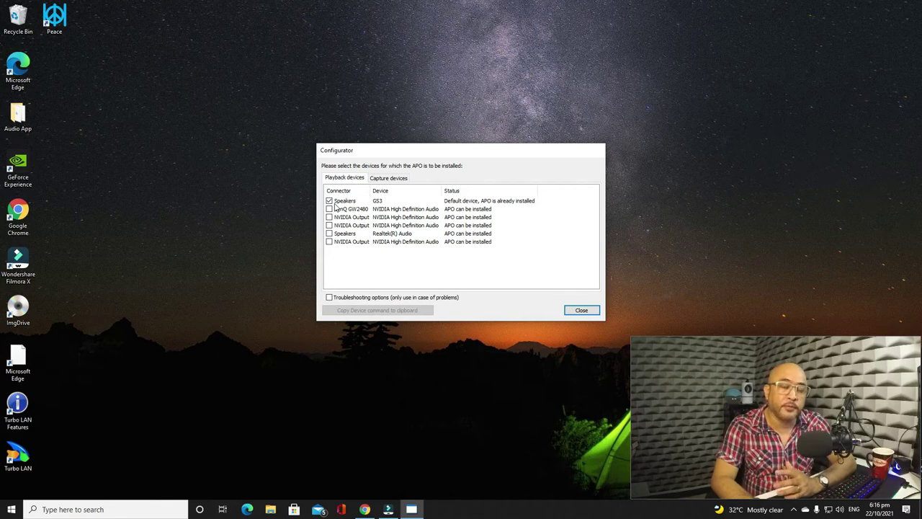
pyautogui.click(377, 179)
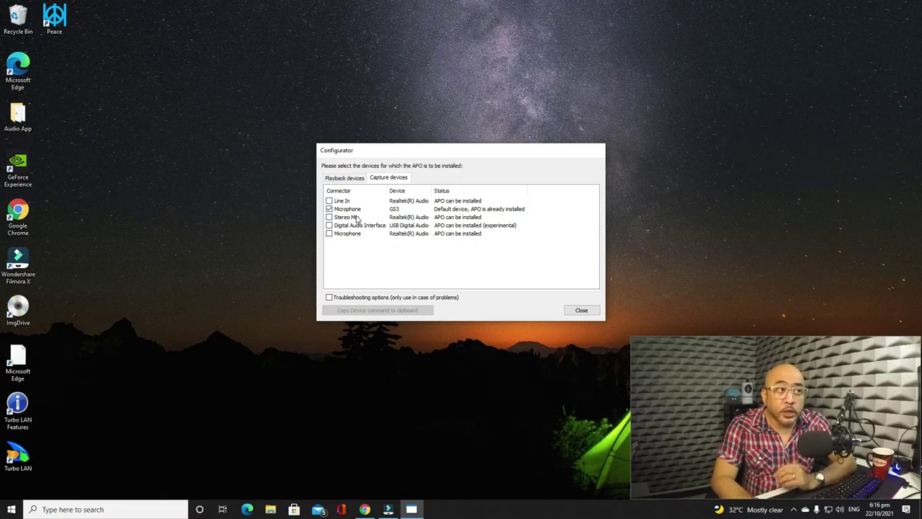
pyautogui.click(346, 178)
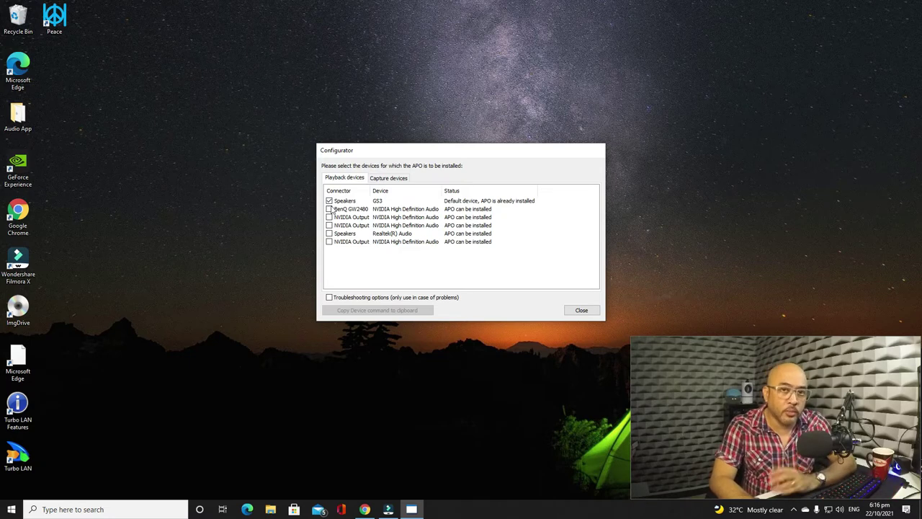
pyautogui.click(581, 311)
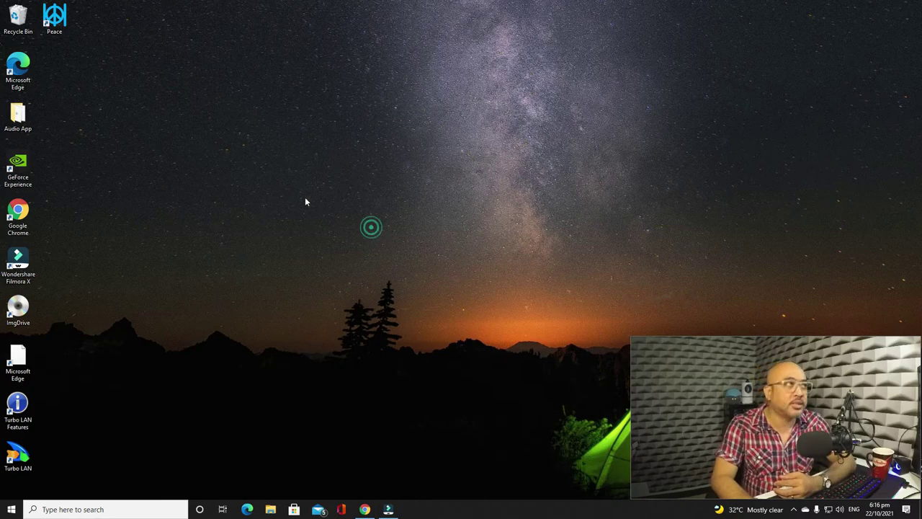
# Start Peace and choose the full interface
pyautogui.doubleClick(54, 18)
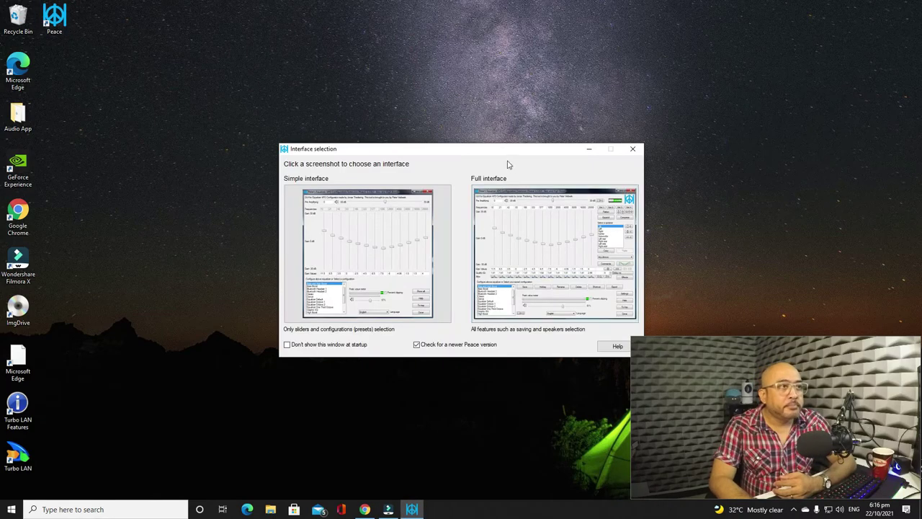
pyautogui.moveTo(500, 152); pyautogui.dragTo(400, 129)
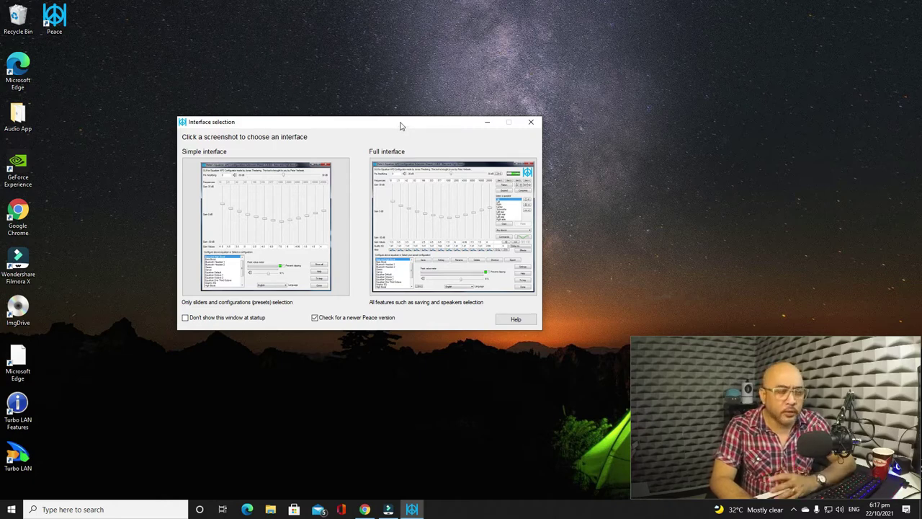
pyautogui.moveTo(402, 126); pyautogui.dragTo(353, 117)
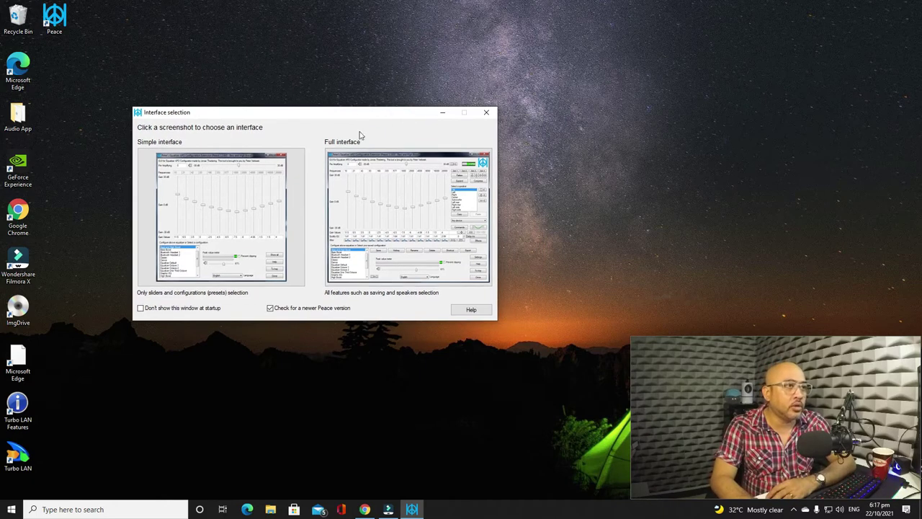
pyautogui.click(394, 196)
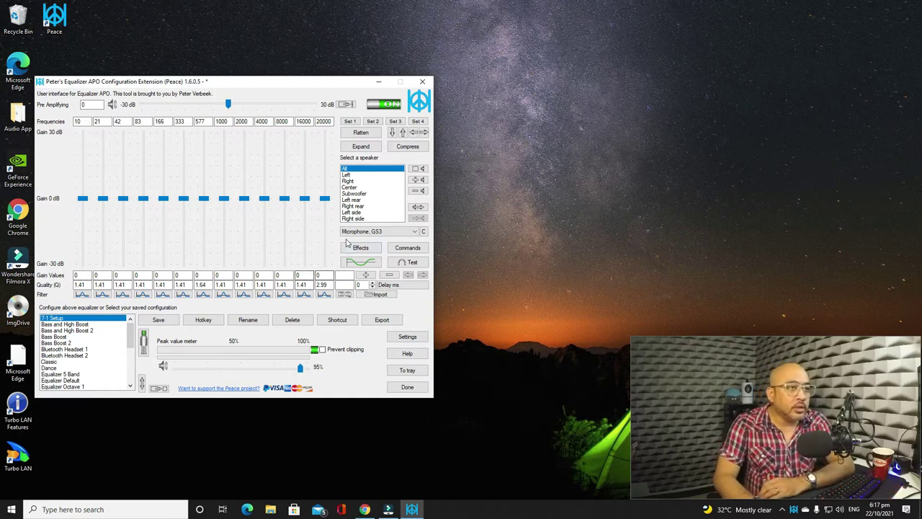
# Select the GS3 Microphone as the device to equalize and open the graph window
pyautogui.click(415, 232)
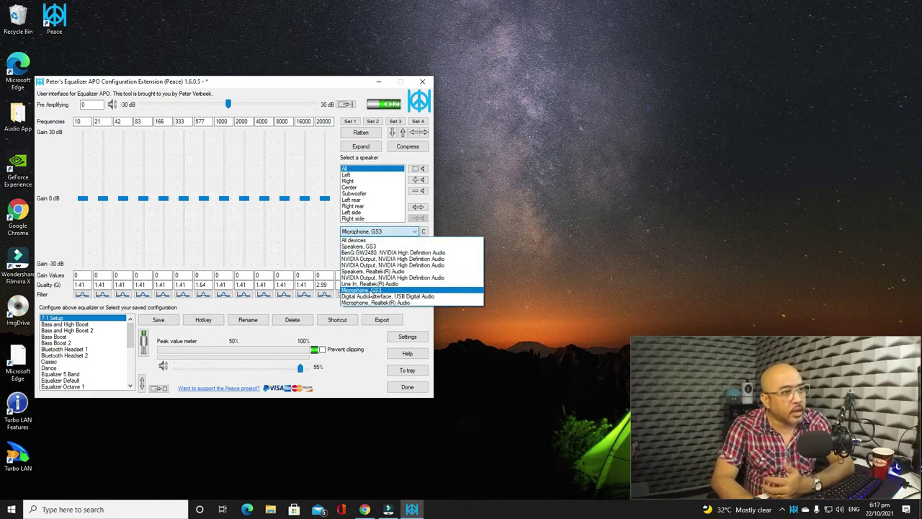
pyautogui.click(369, 291)
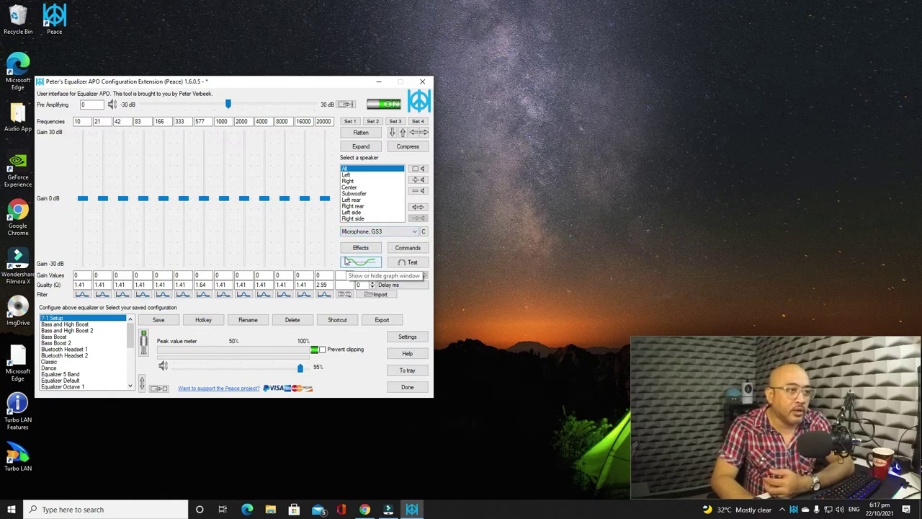
pyautogui.click(350, 262)
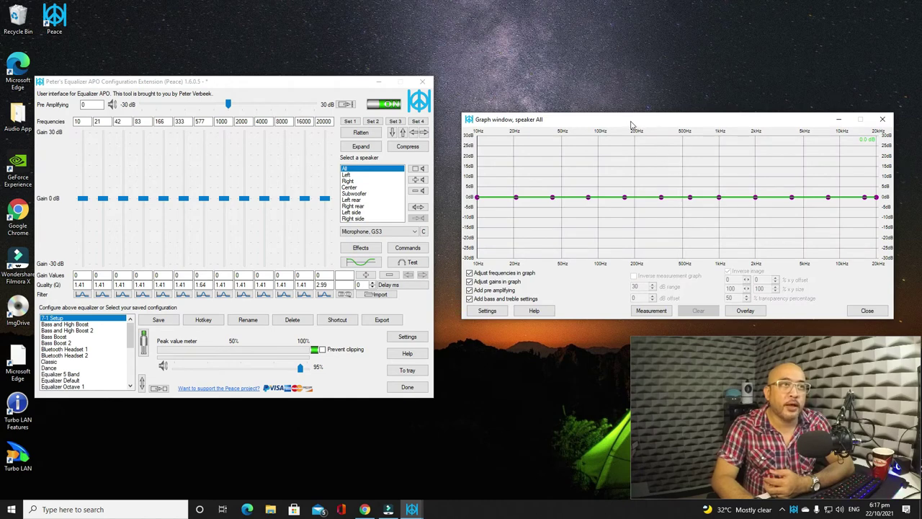
# Turn off the graph window's frequency, gain, pre-amplifying and bass and treble options, and enable all four again
pyautogui.click(469, 273)
pyautogui.click(469, 281)
pyautogui.click(469, 298)
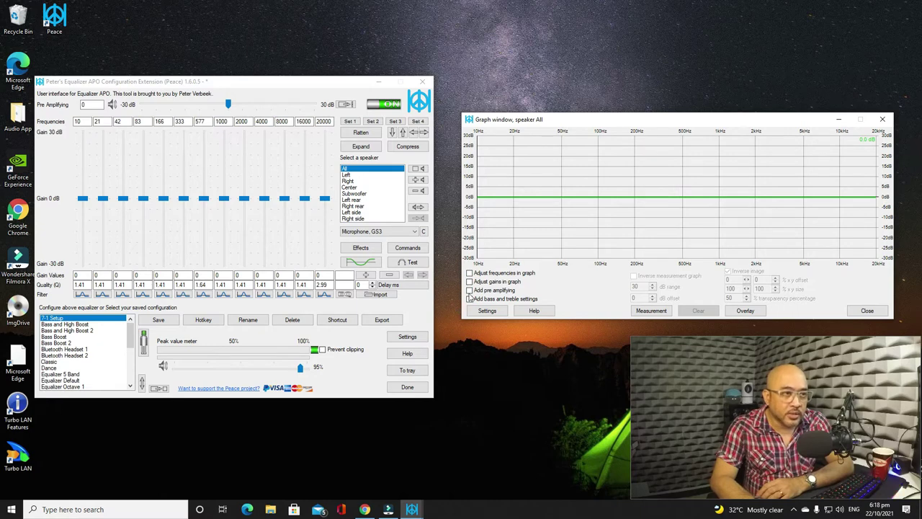
pyautogui.click(469, 272)
pyautogui.click(469, 281)
pyautogui.click(469, 289)
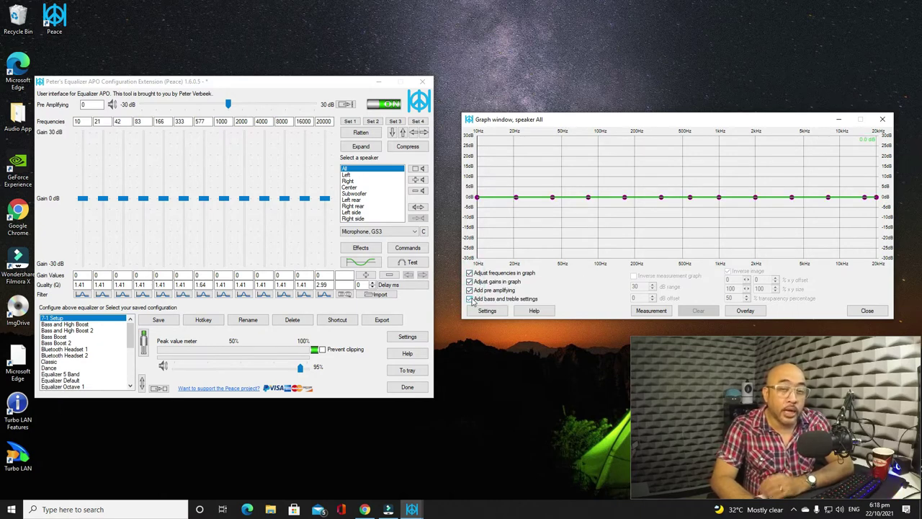
pyautogui.click(470, 299)
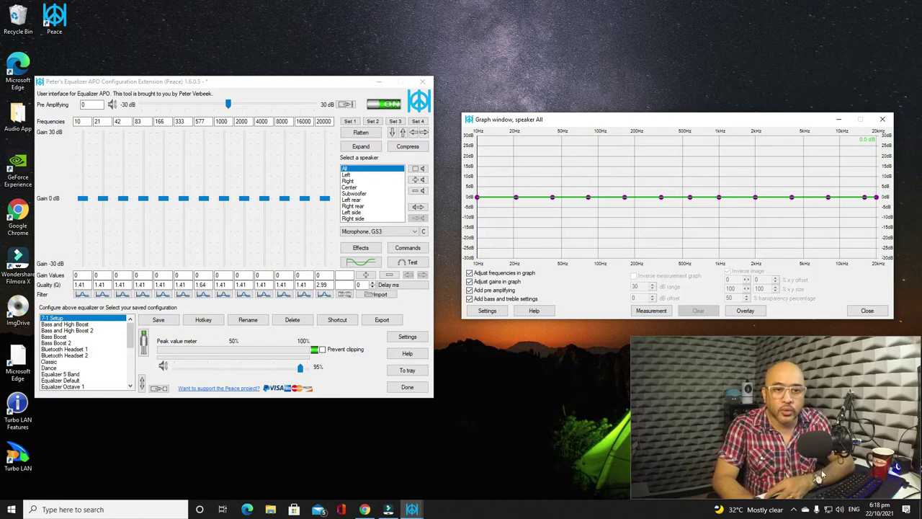
# Check the Listen settings of the GS3 Microphone in the Windows recording devices, and close the sound dialogs
pyautogui.rightClick(841, 509)
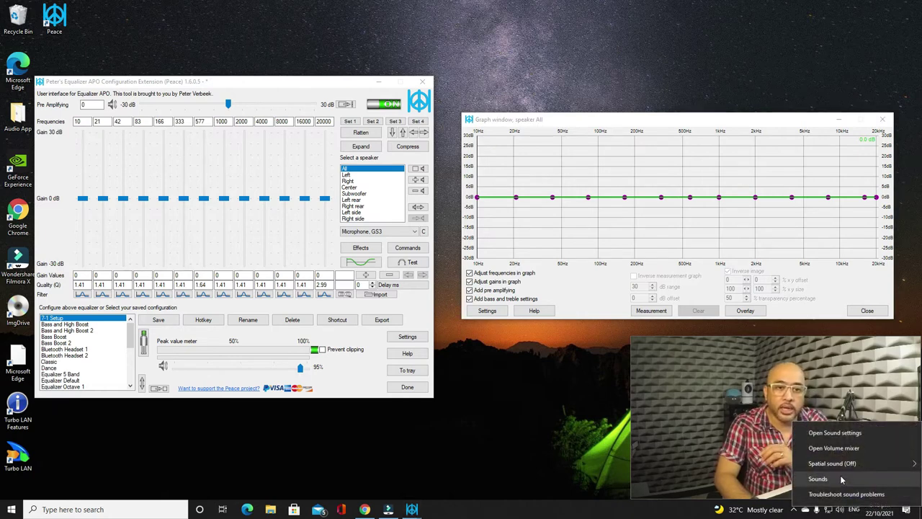
pyautogui.click(843, 479)
pyautogui.moveTo(101, 69); pyautogui.dragTo(229, 91)
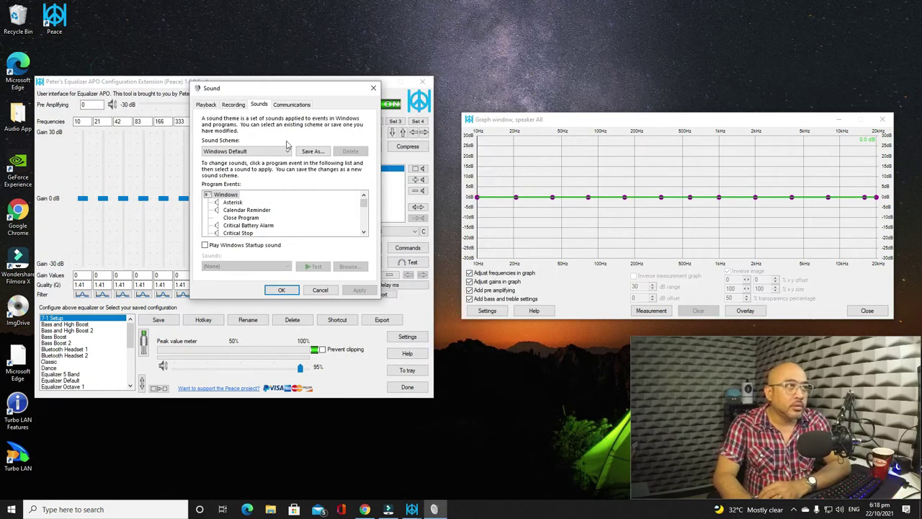
pyautogui.click(226, 105)
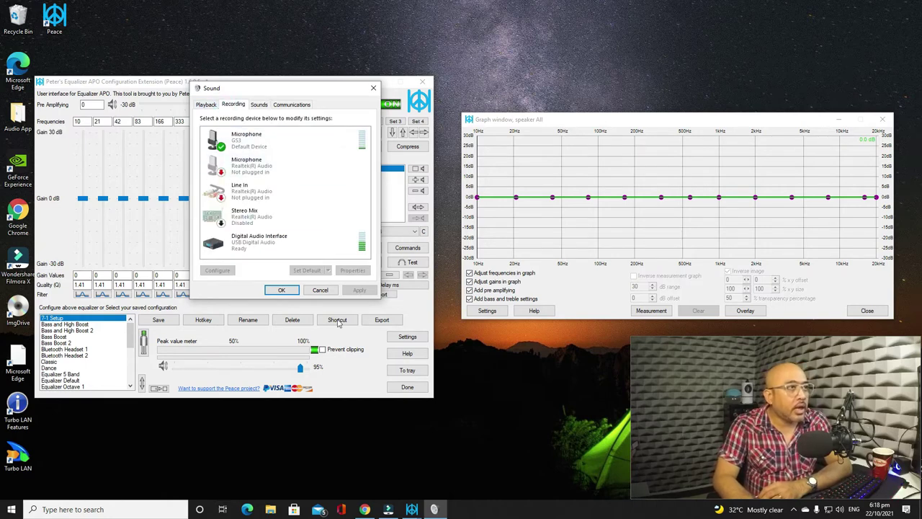
pyautogui.click(285, 144)
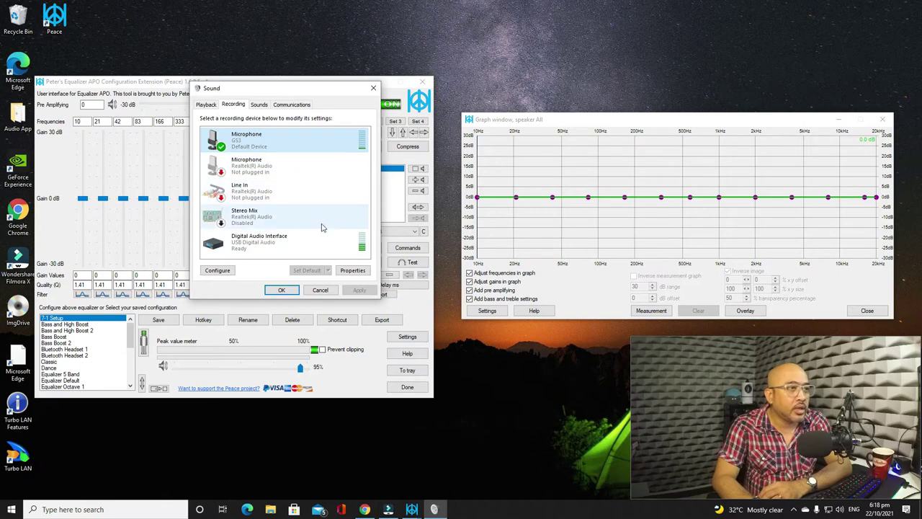
pyautogui.click(352, 270)
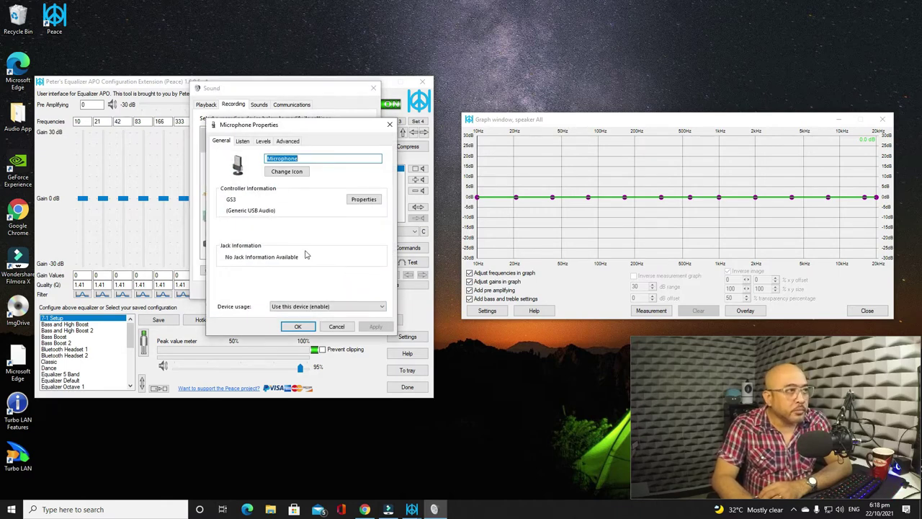
pyautogui.click(243, 142)
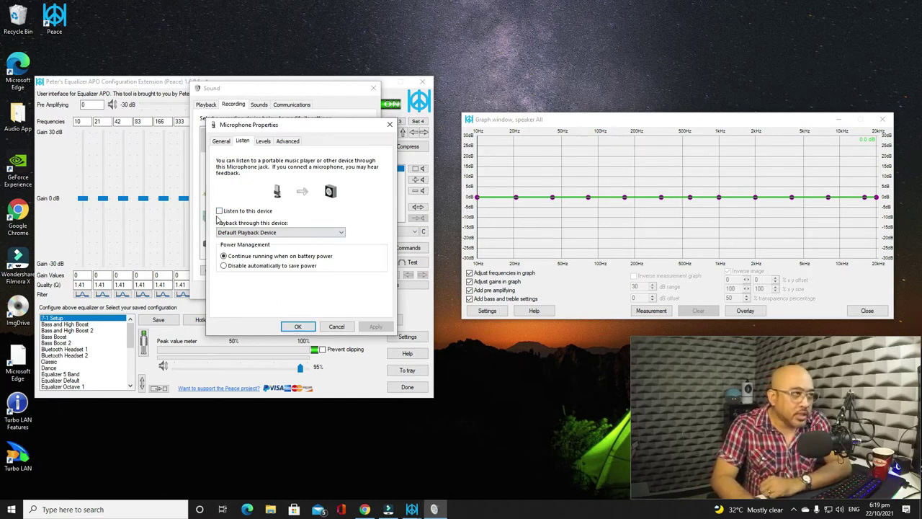
pyautogui.click(297, 329)
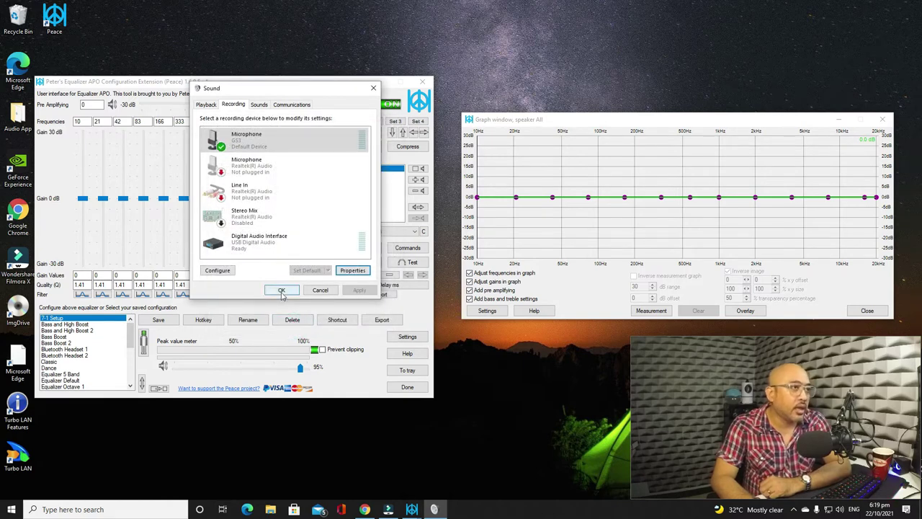
pyautogui.click(282, 291)
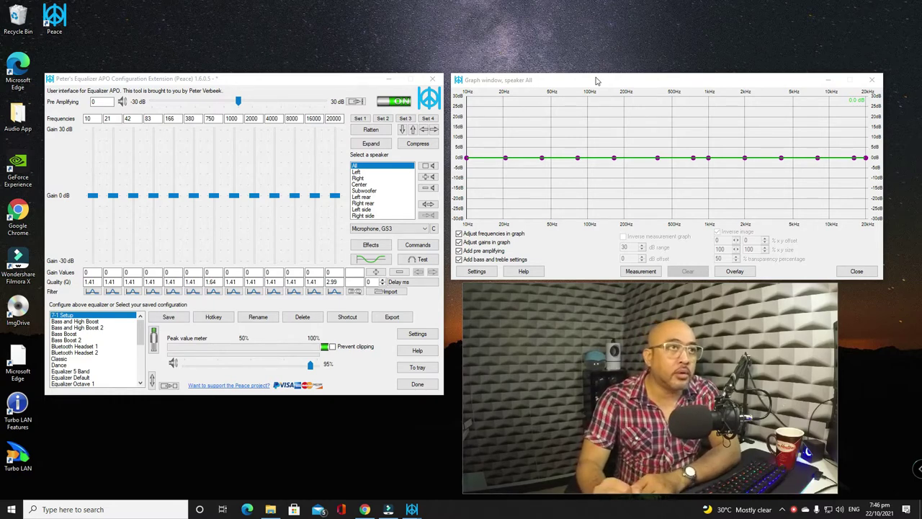
# Raise the 380 Hz band to 30 dB in the graph, and set its gain value to -10 dB
pyautogui.click(596, 81)
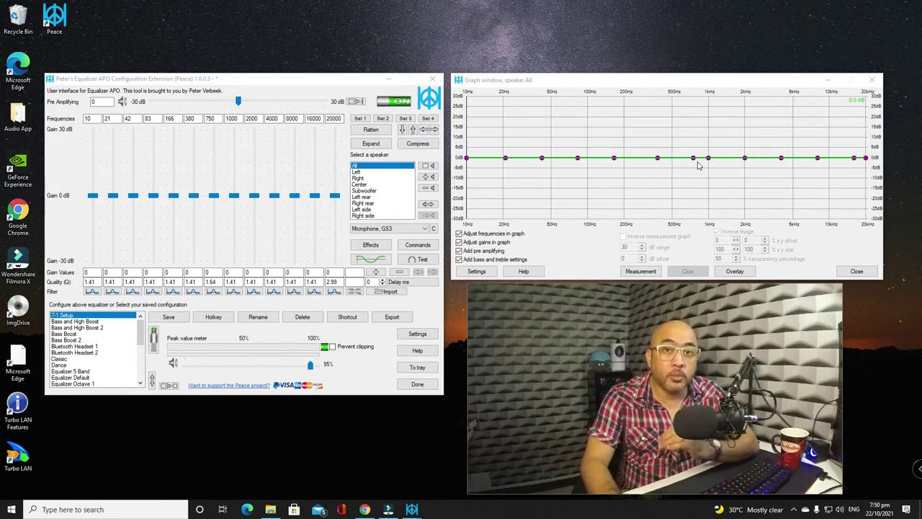
pyautogui.click(658, 159)
pyautogui.moveTo(658, 160); pyautogui.dragTo(655, 75)
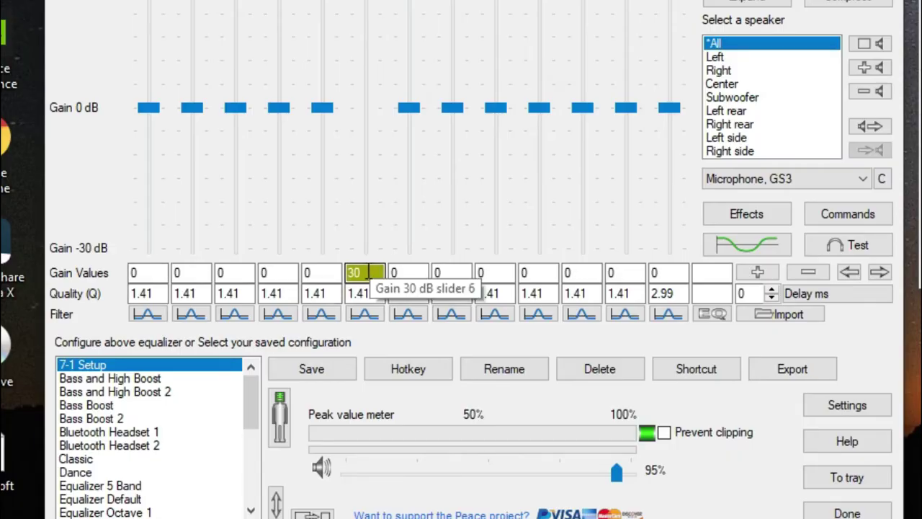
pyautogui.doubleClick(195, 272)
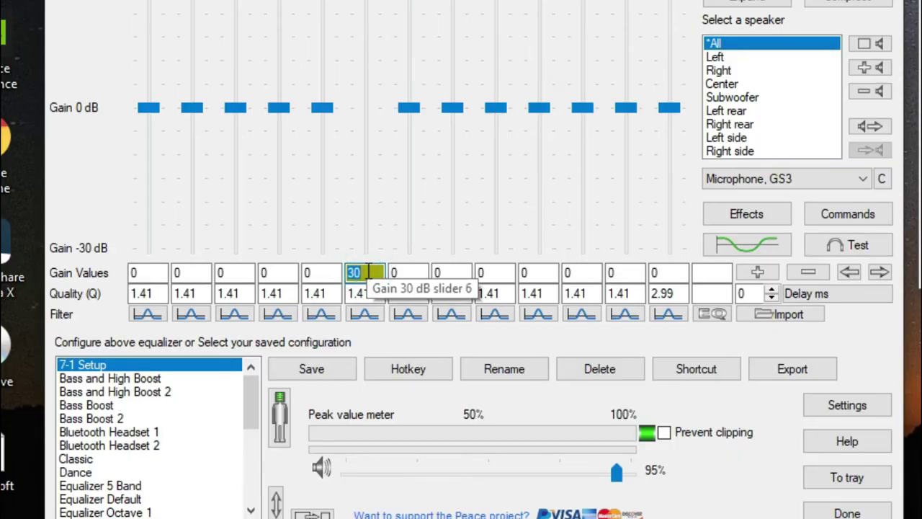
pyautogui.write('-10')
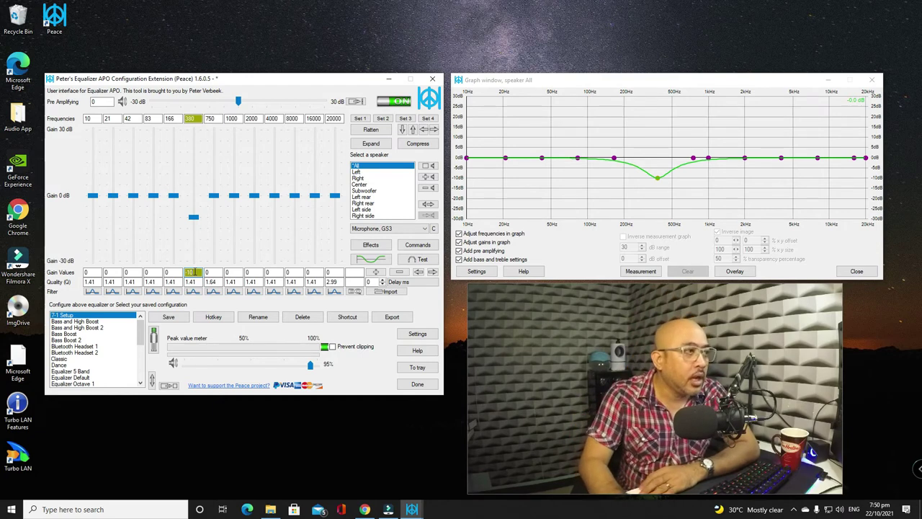
# Set the 380 Hz band's gain value to -5 dB
pyautogui.click(192, 272)
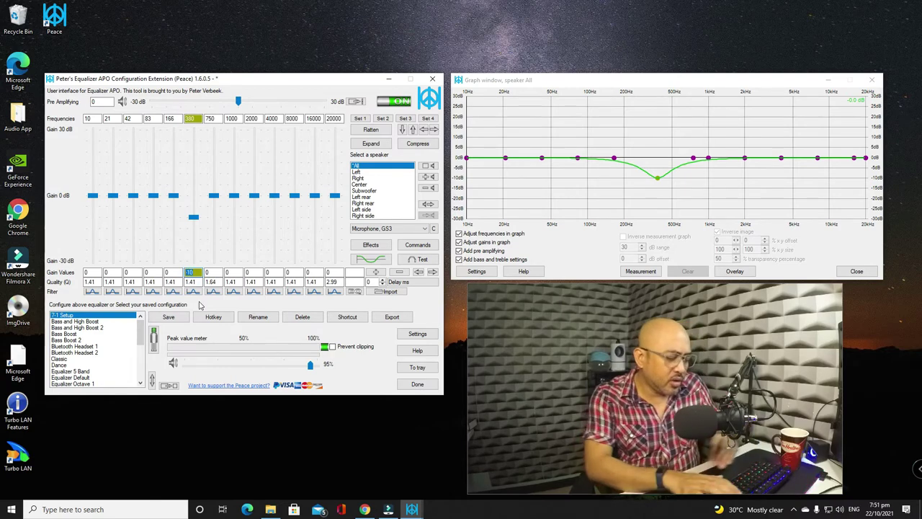
pyautogui.press('BackSpace')
pyautogui.write('-5')
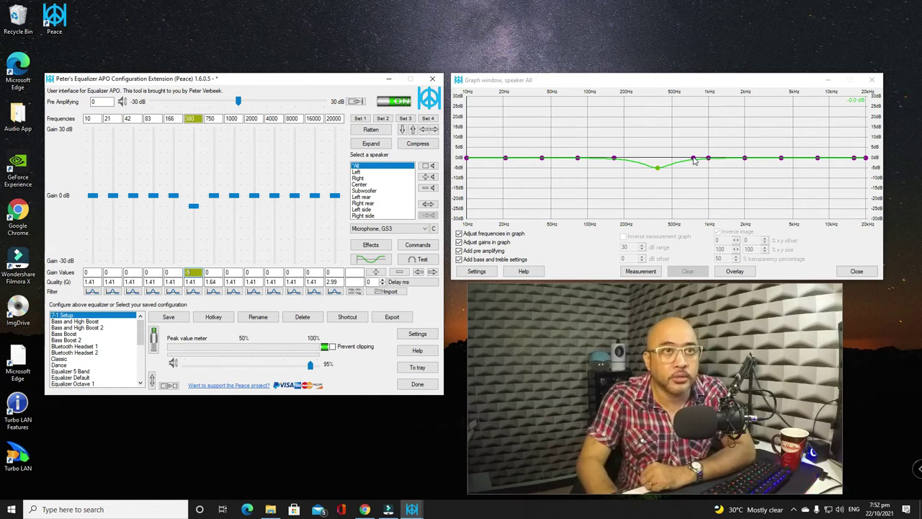
# Raise the 750 Hz band to 30 dB in the graph, and set its gain value to -10 dB
pyautogui.moveTo(694, 161); pyautogui.dragTo(692, 45)
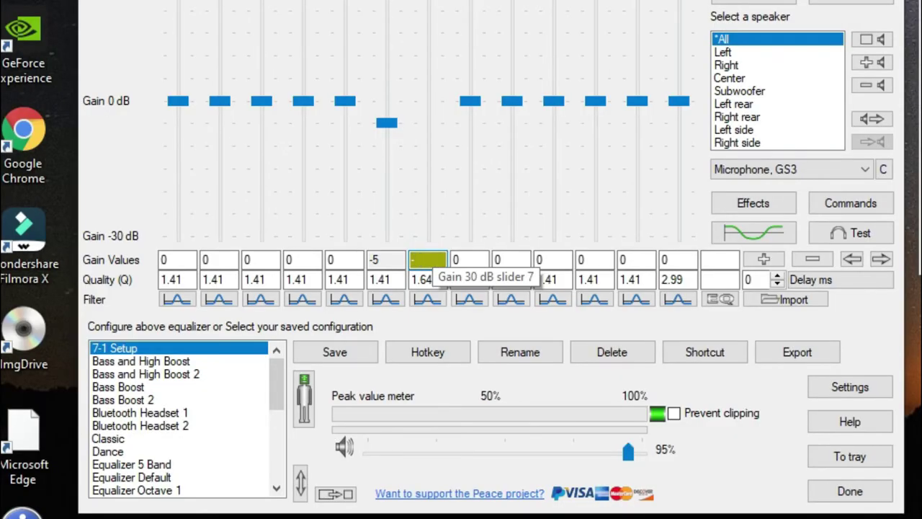
pyautogui.doubleClick(216, 272)
pyautogui.write('-10')
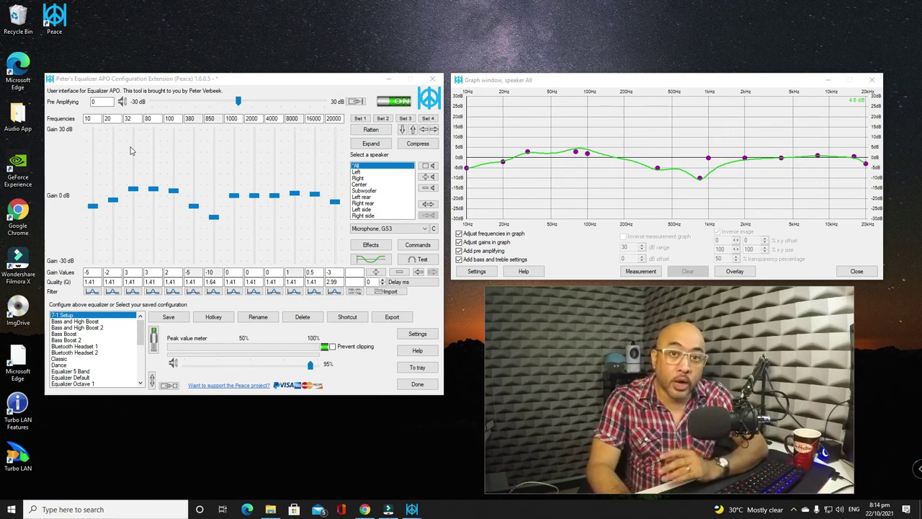
# Switch the equalizer off and back on twice to compare the microphone sound with and without equalization
pyautogui.click(402, 102)
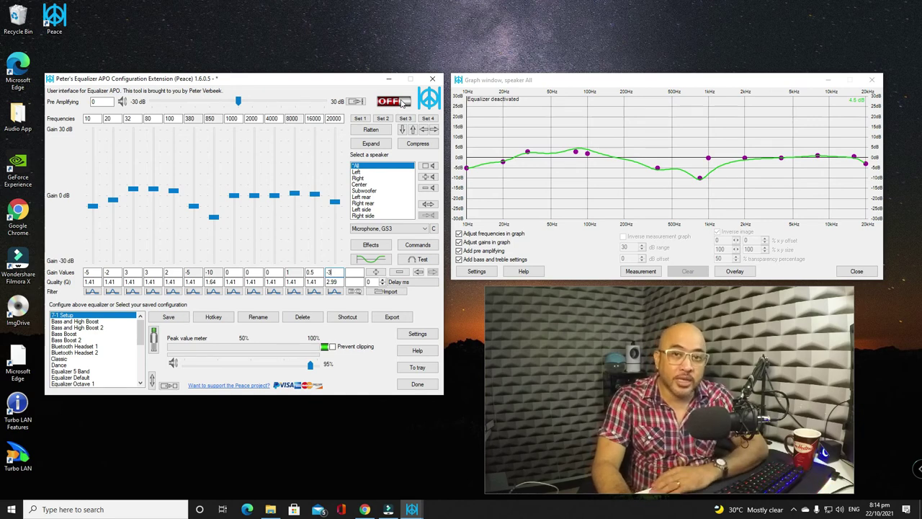
pyautogui.click(402, 101)
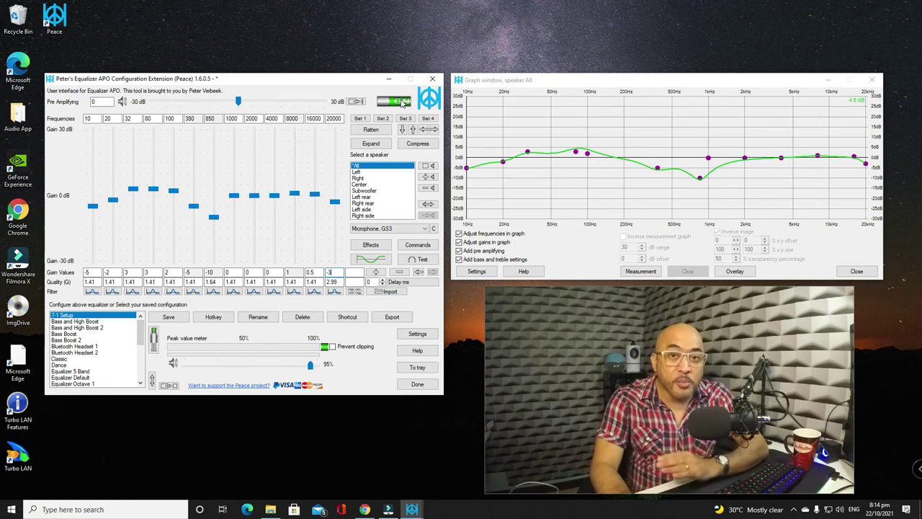
pyautogui.click(402, 101)
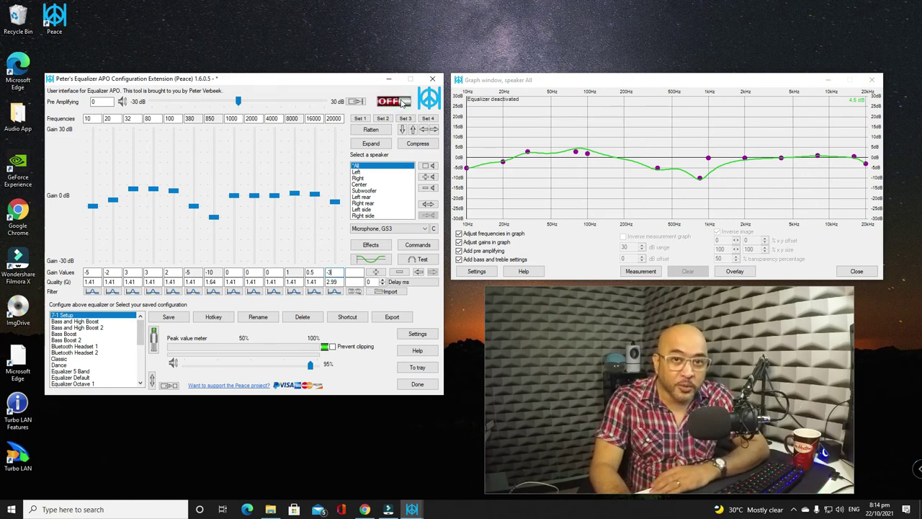
pyautogui.click(402, 102)
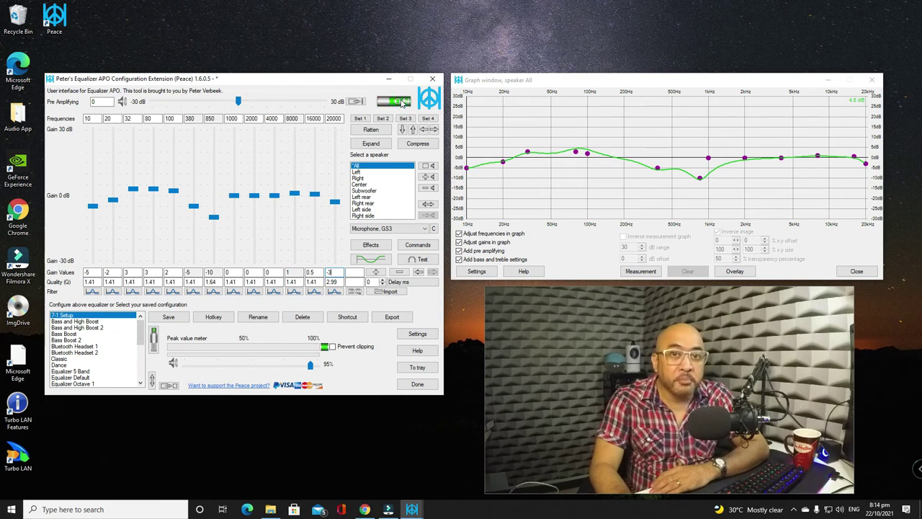